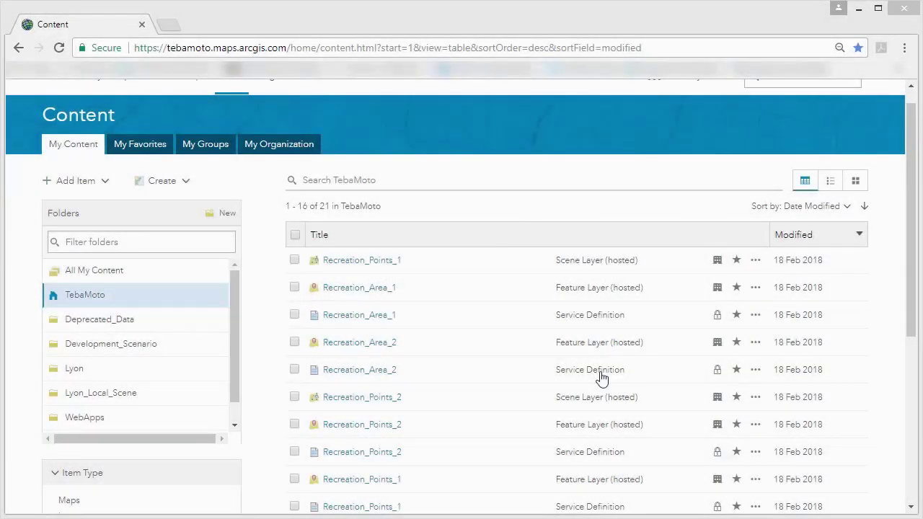
- Start a new scene titled 'City of Lyon'
click(183, 182)
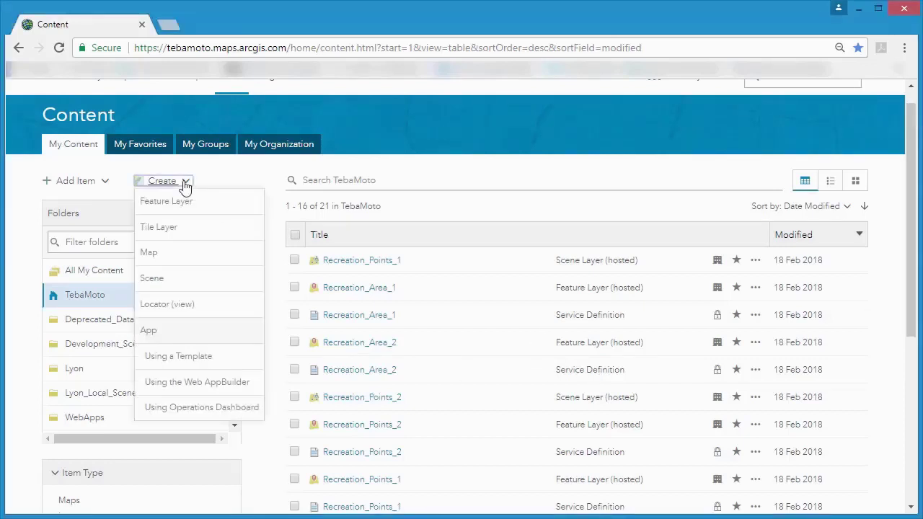
click(177, 275)
text(City)
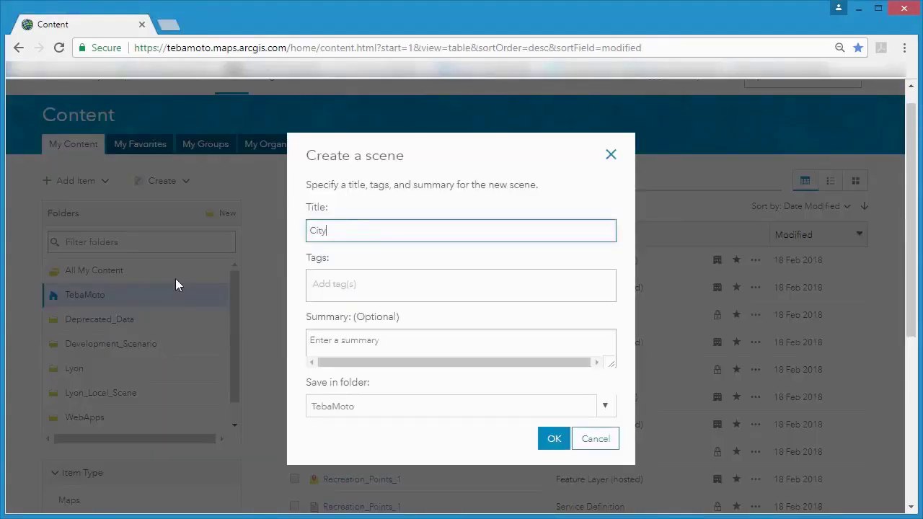
text( of Lyon)
- Tag the scene Lyon, France, Buildings and Bridges
click(336, 289)
text(Lyon)
key(Return)
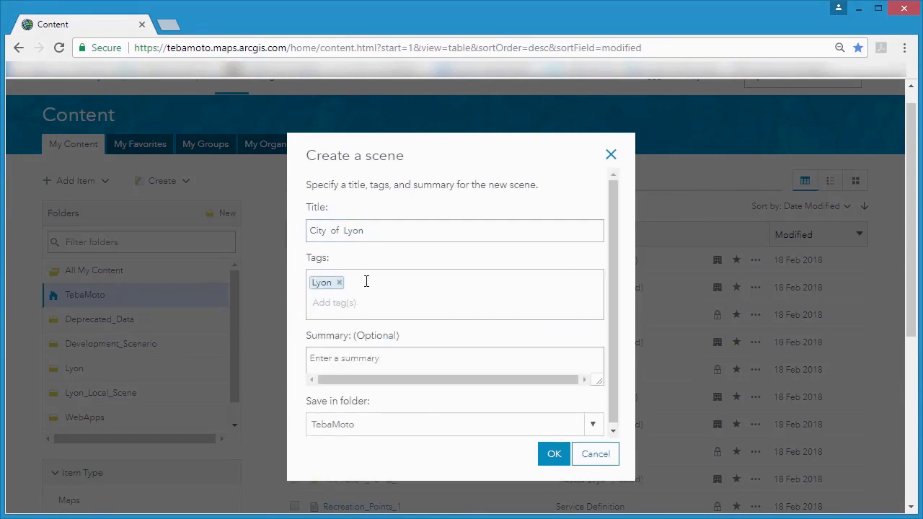
click(350, 287)
text(France)
key(Return)
text(Buildings)
key(Return)
text(Bri)
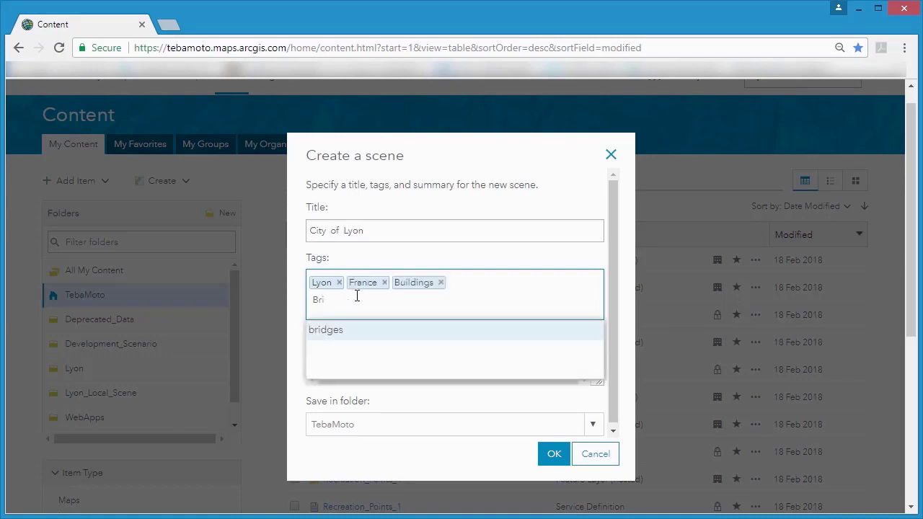
text(dges)
key(Return)
- Add the summary 'A scene containing multipatch buildings, bridges, tree points and parking' and choose the Lyon folder
click(480, 359)
text(A scen)
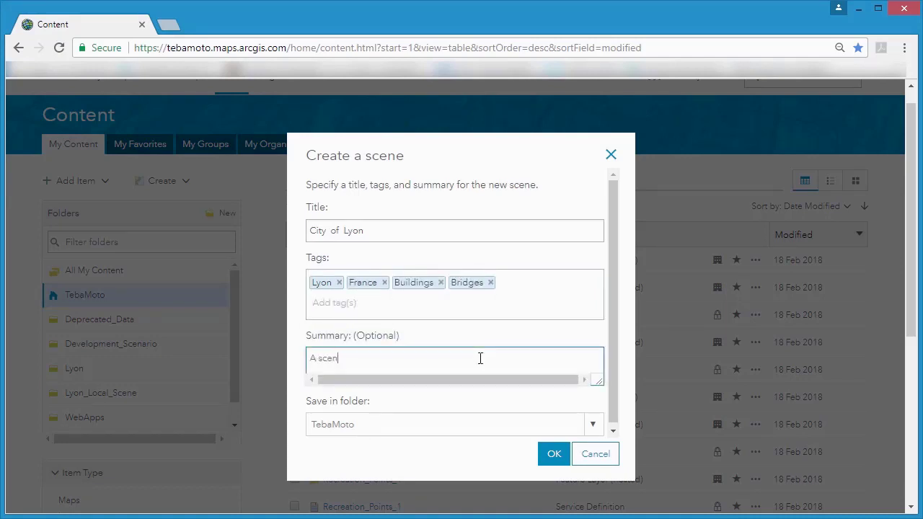
text(e containing multipatch buildings, bridges, tree points and)
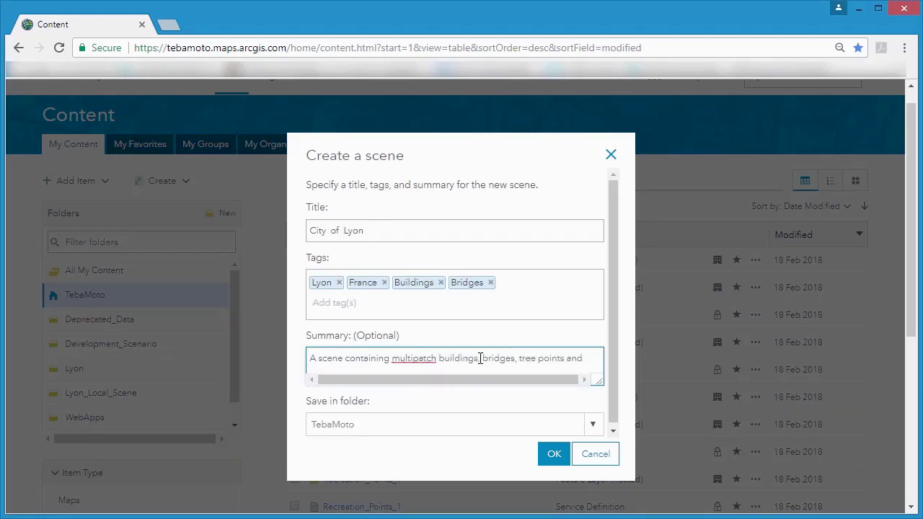
text( parking)
scroll(609, 420, down, 1)
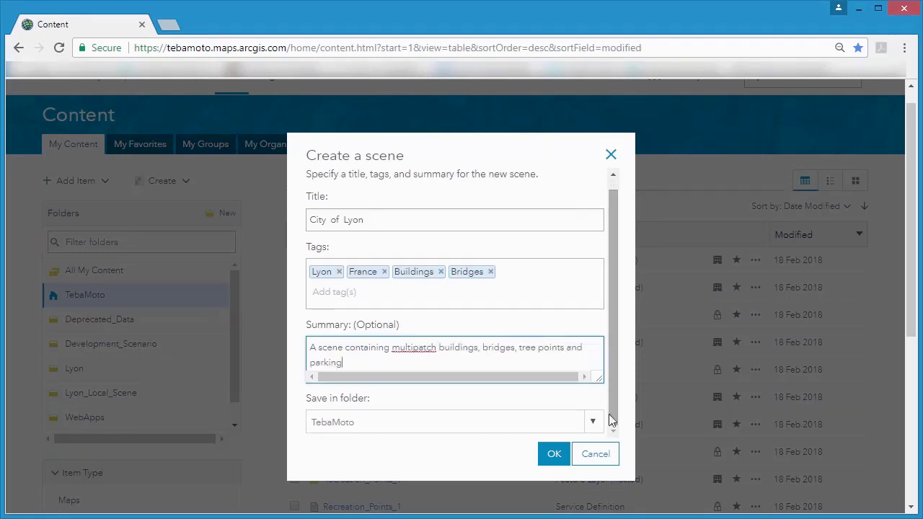
click(596, 425)
click(546, 390)
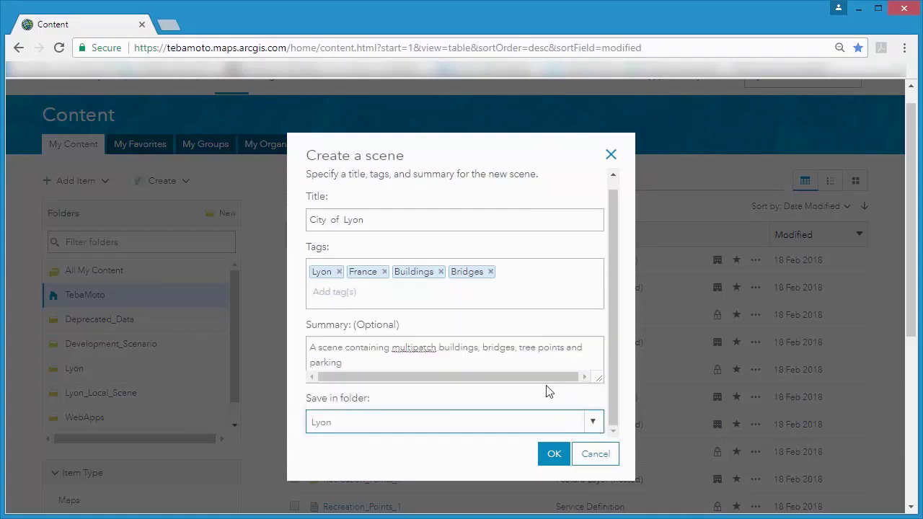
- Create the City of Lyon scene and check the New Scene options menu
click(553, 455)
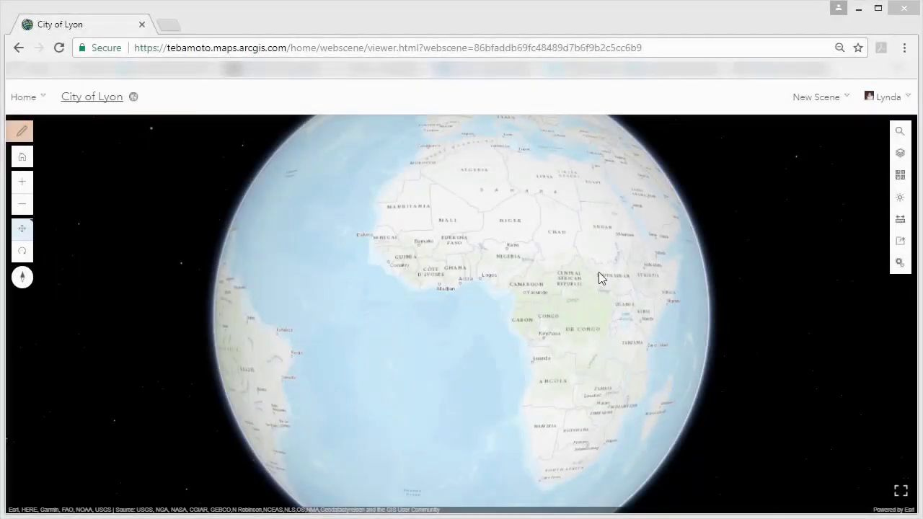
click(842, 99)
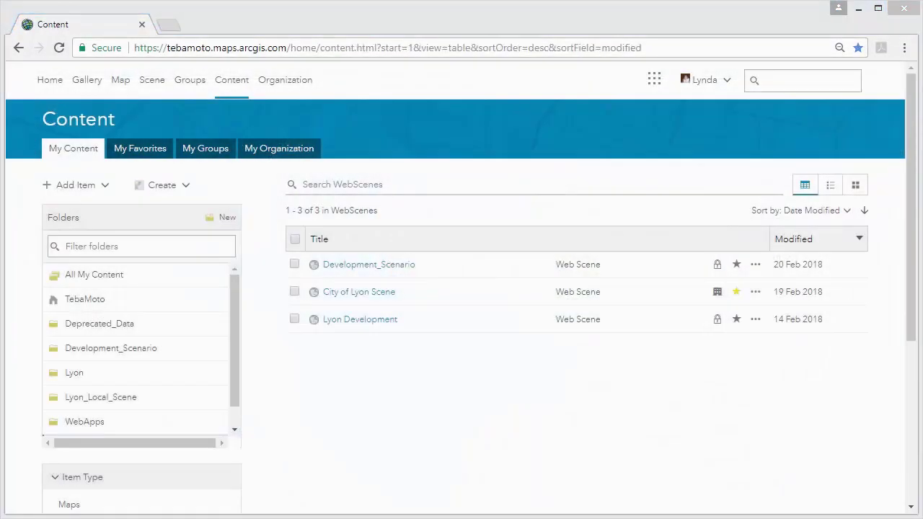
- Open Development_Scenario in Scene Viewer and view the Development Footprint, After Development and Floor Usage slides
click(363, 266)
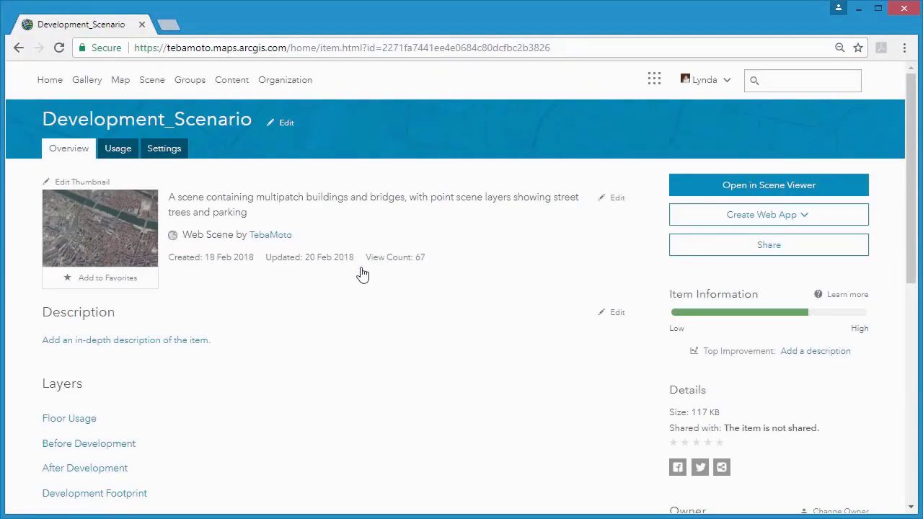
click(722, 186)
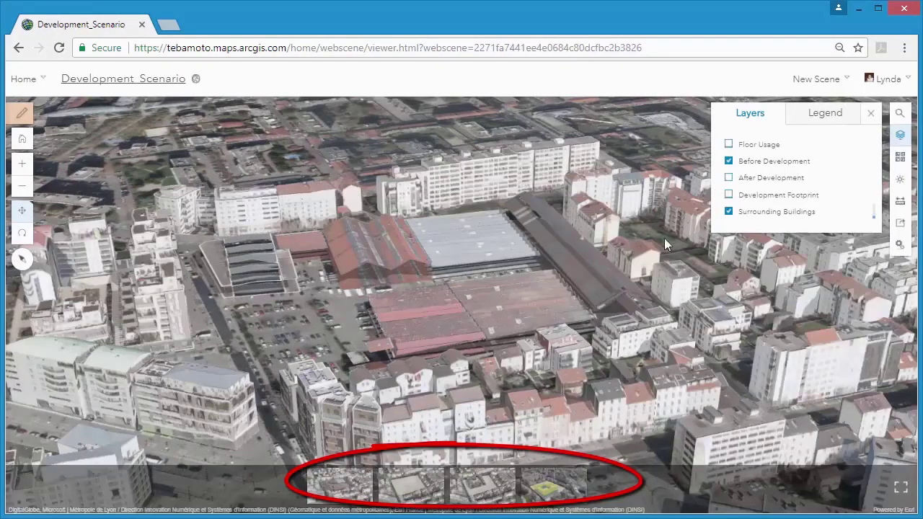
click(407, 495)
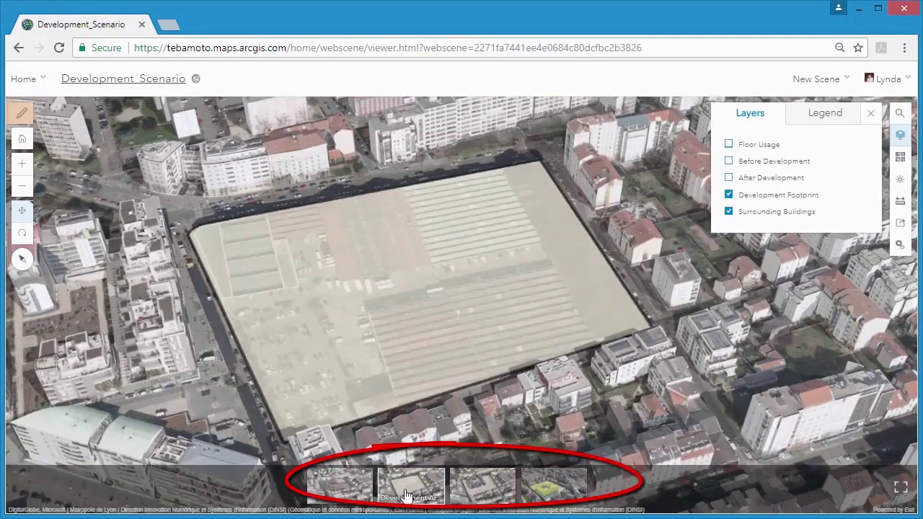
click(465, 495)
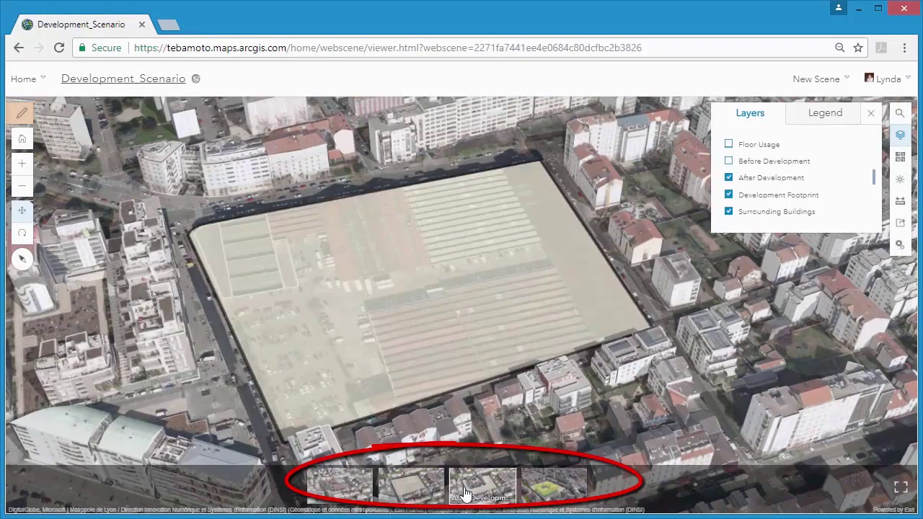
click(548, 493)
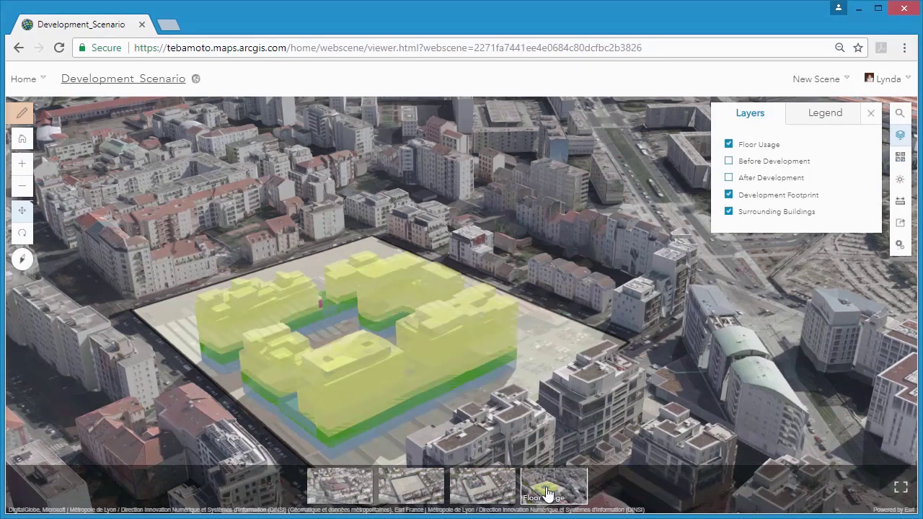
- Search layers for 'Lyon Lidar' and add Site_LiDAR and LidarLyon2015 to the scene
click(17, 121)
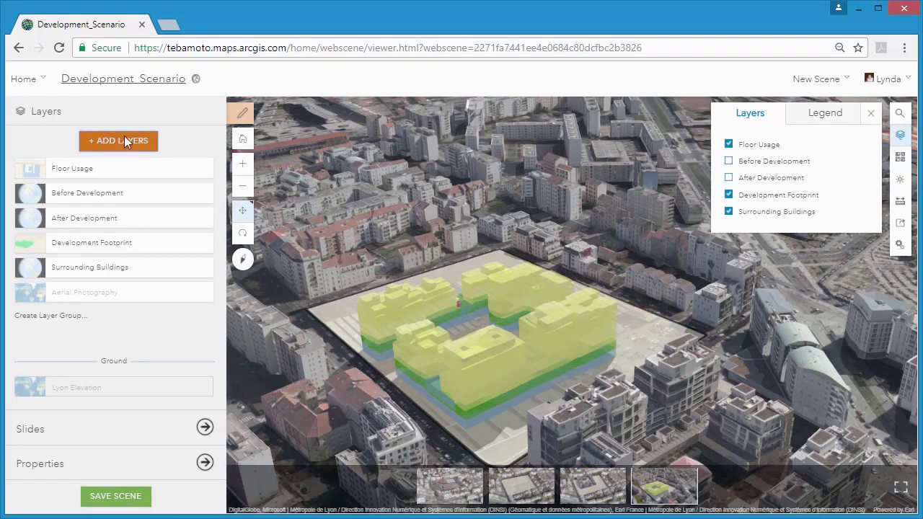
click(126, 141)
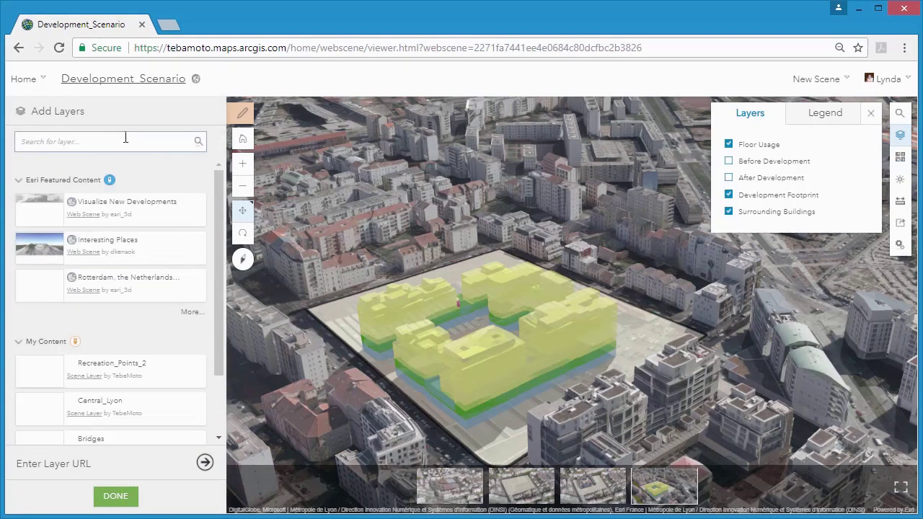
click(128, 146)
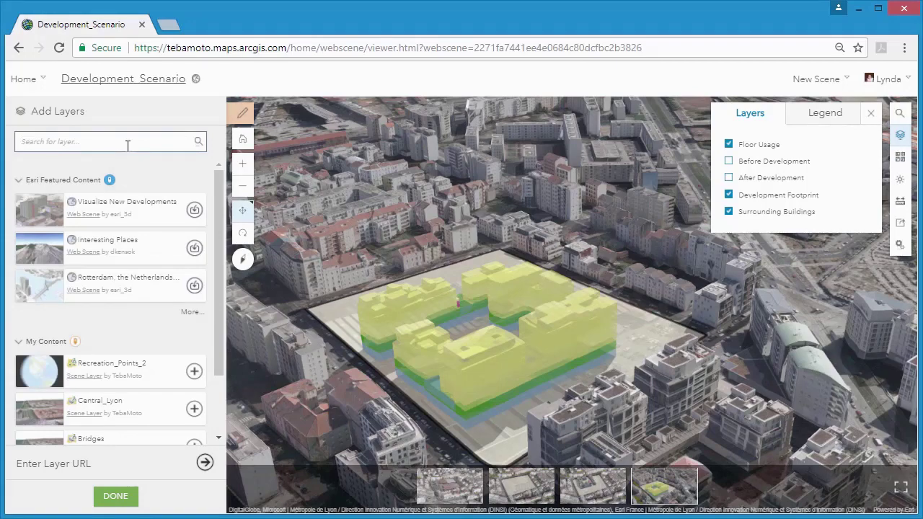
text(Lyon)
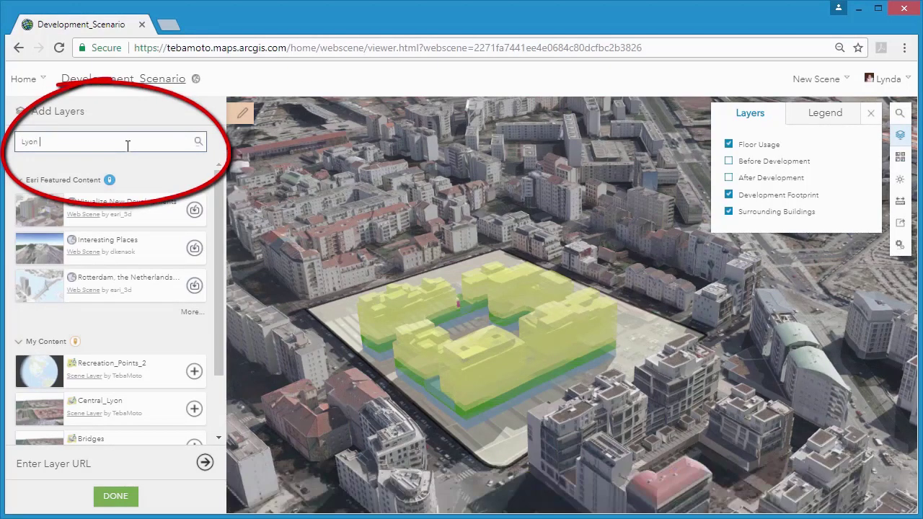
text( Lidar)
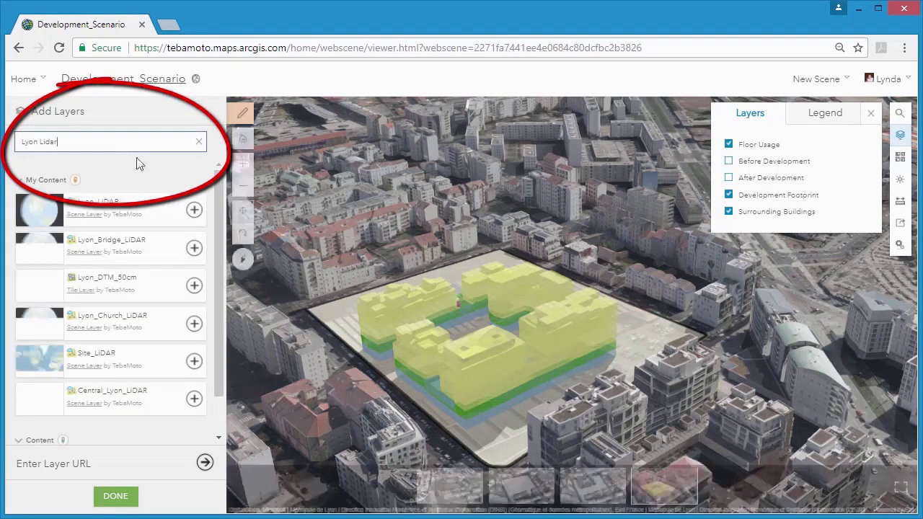
drag(217, 189, 217, 229)
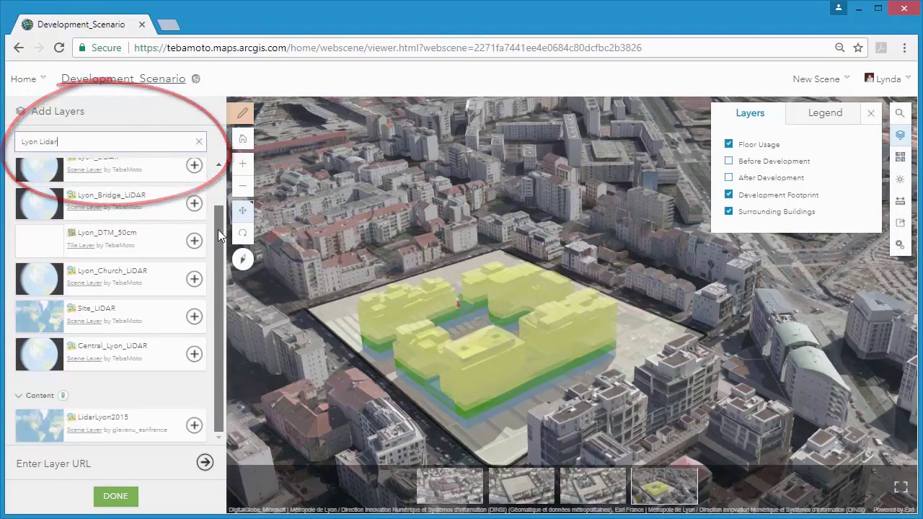
click(197, 319)
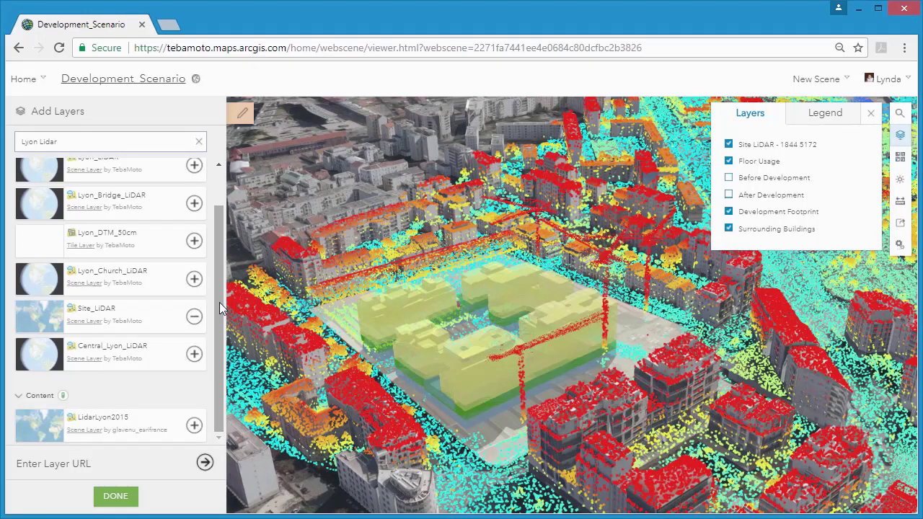
mouse_move(222, 308)
mouse_down()
mouse_move(218, 273)
mouse_move(215, 299)
mouse_up()
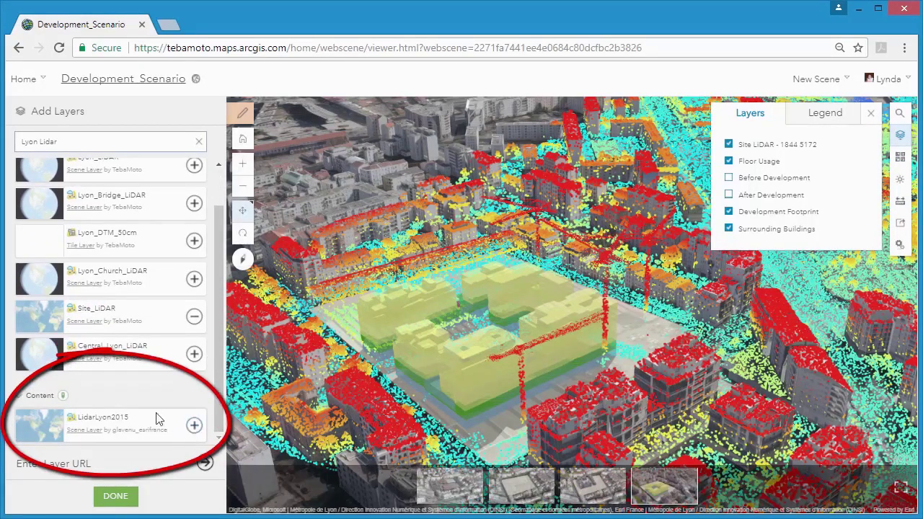
click(198, 432)
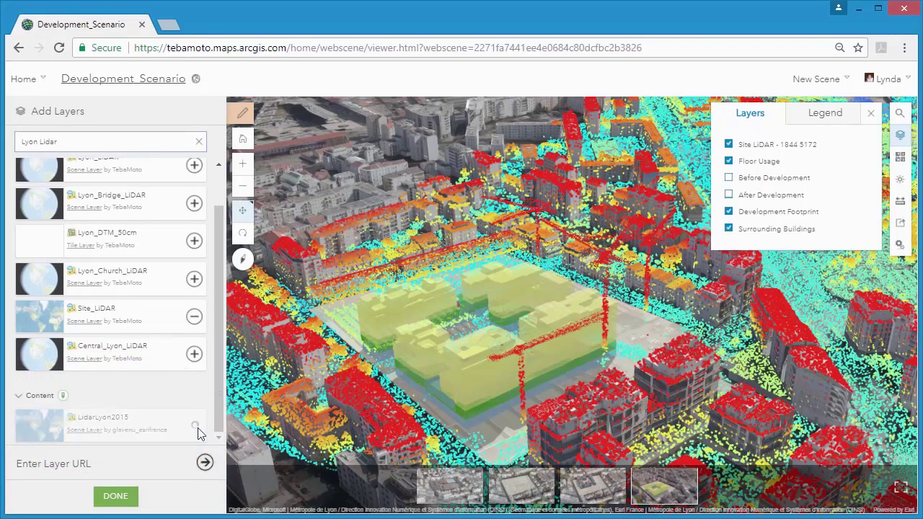
- Finish adding layers, hide the Lyon Lidar 2015 point cloud, and open Site LiDAR's options
click(115, 497)
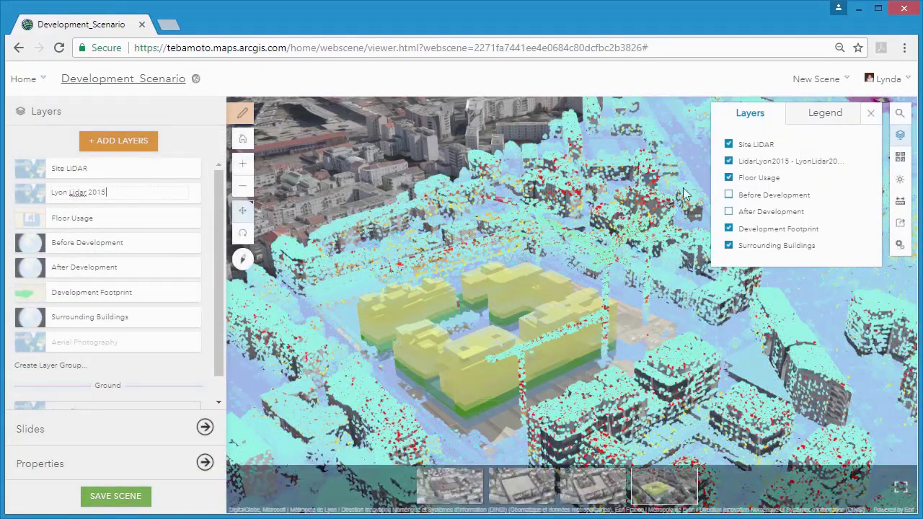
click(727, 163)
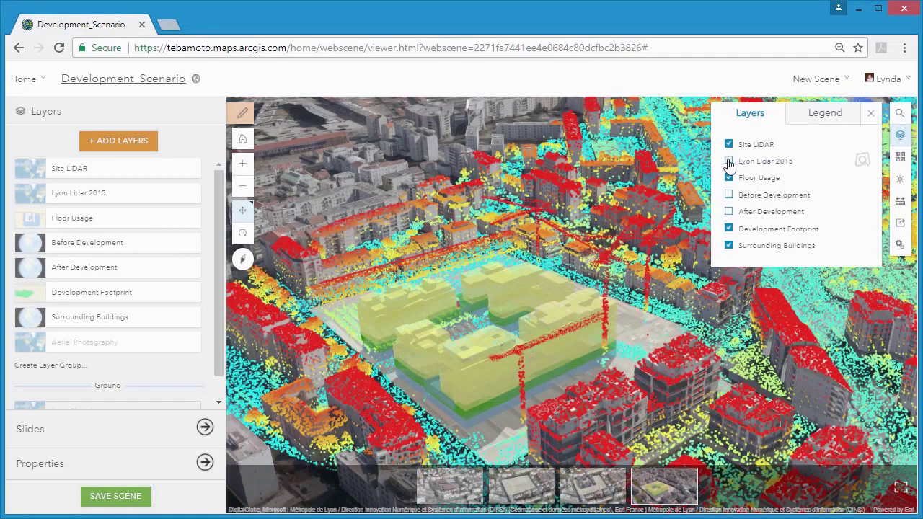
click(190, 168)
- Apply the Class drawing style to Site LiDAR in its Configure Layer panel
click(202, 190)
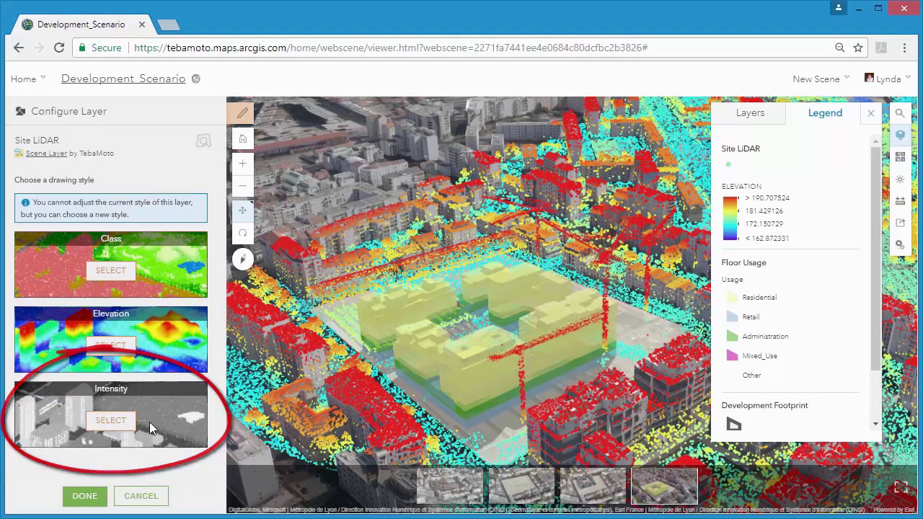
click(112, 272)
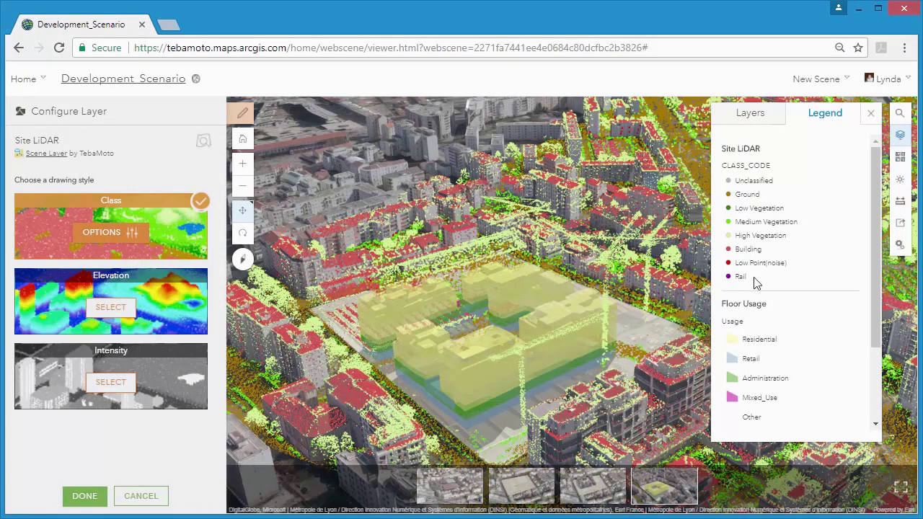
click(123, 234)
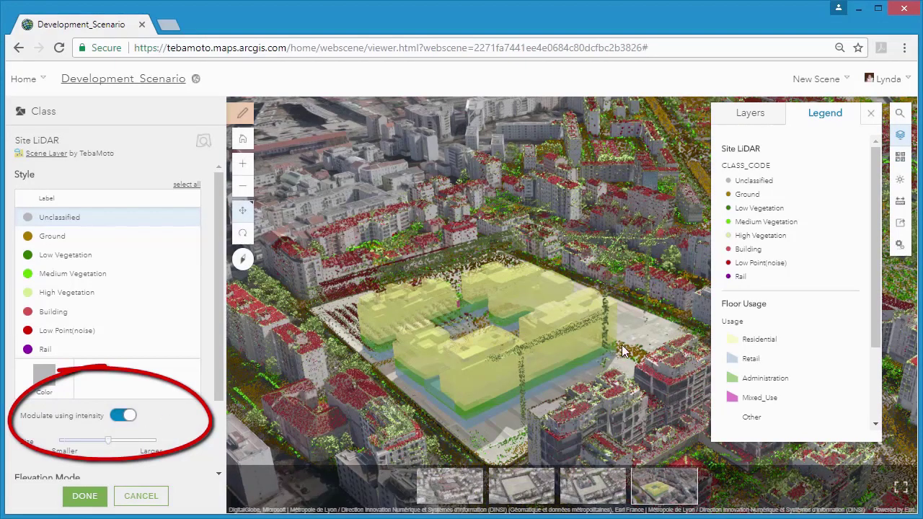
- Orbit toward the yellow development block and enlarge the Site LiDAR point size
mouse_move(627, 351)
mouse_down()
mouse_move(602, 382)
mouse_move(470, 392)
mouse_move(426, 383)
mouse_move(347, 325)
mouse_up()
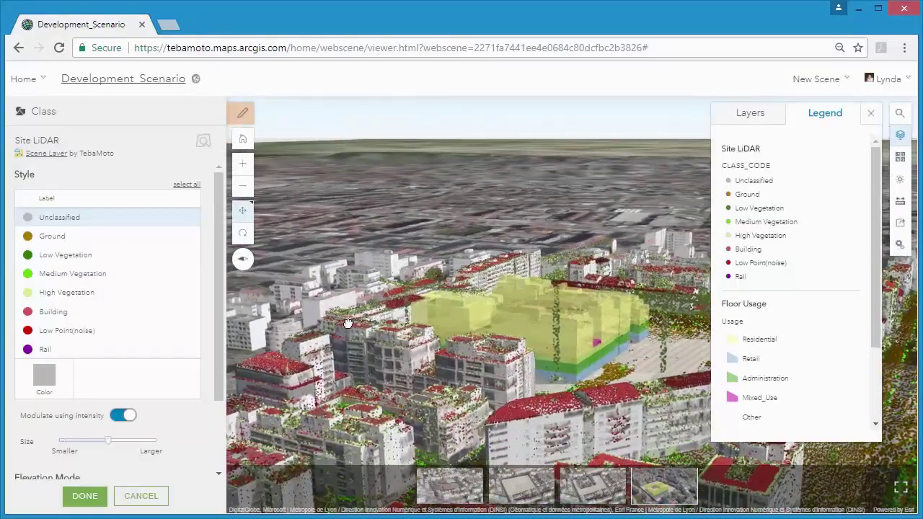
right_drag(352, 333, 597, 338)
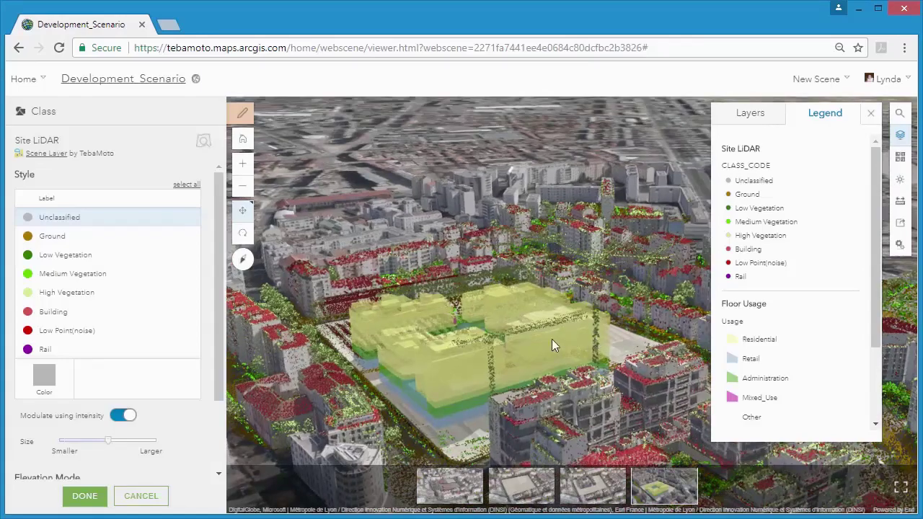
scroll(552, 340, up, 3)
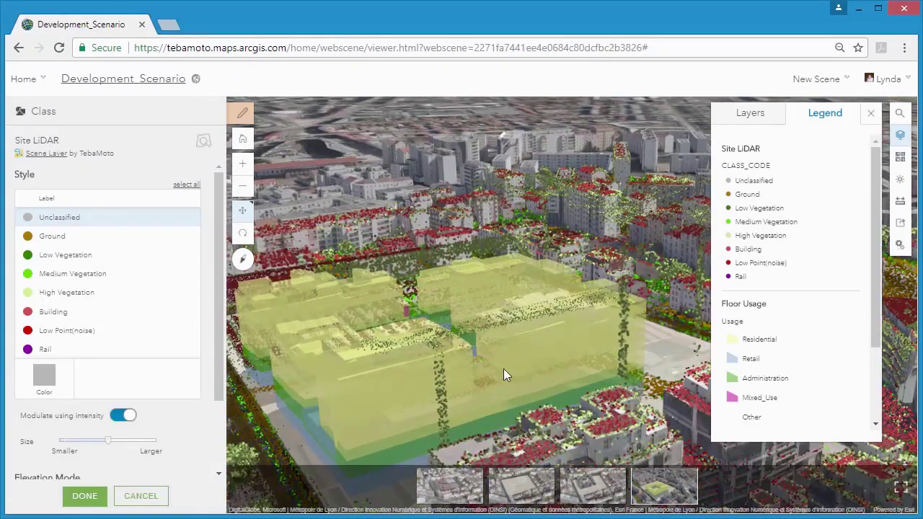
right_drag(485, 412, 425, 386)
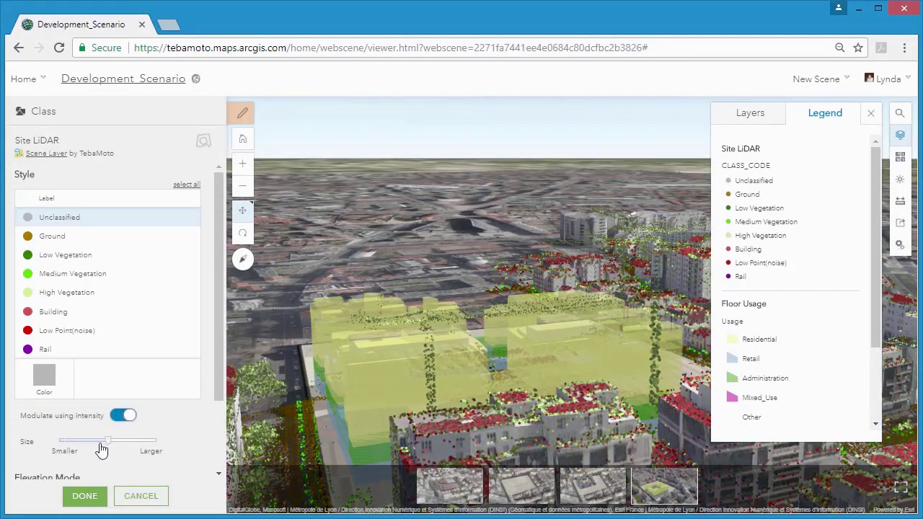
click(127, 441)
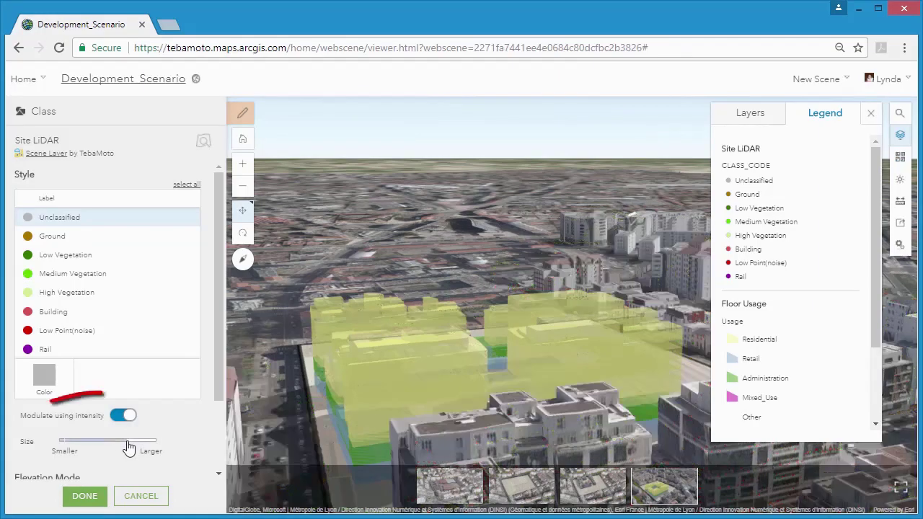
click(870, 113)
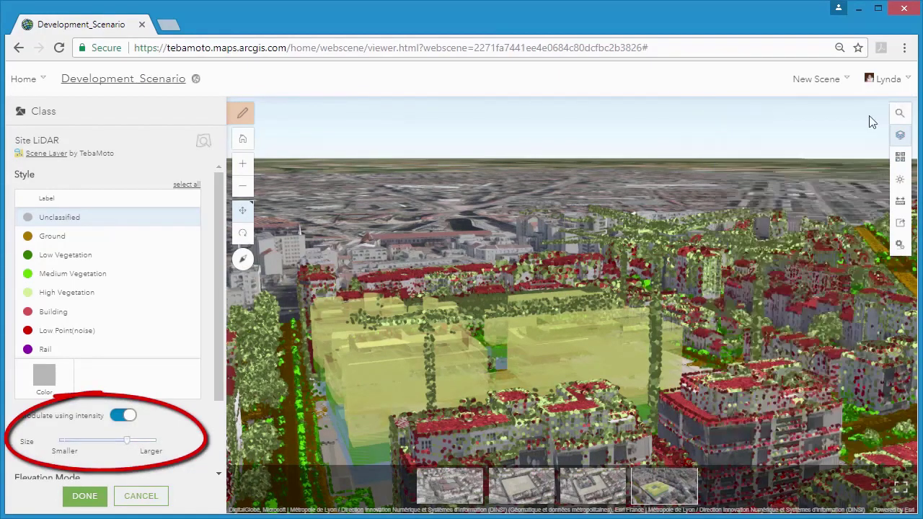
- Go to the third slide and hide the After Development buildings layer
click(617, 485)
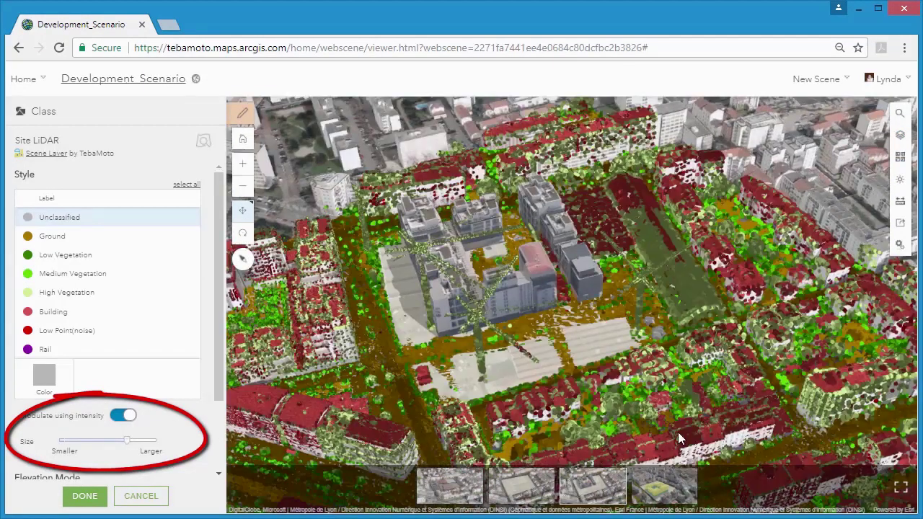
click(899, 135)
click(728, 212)
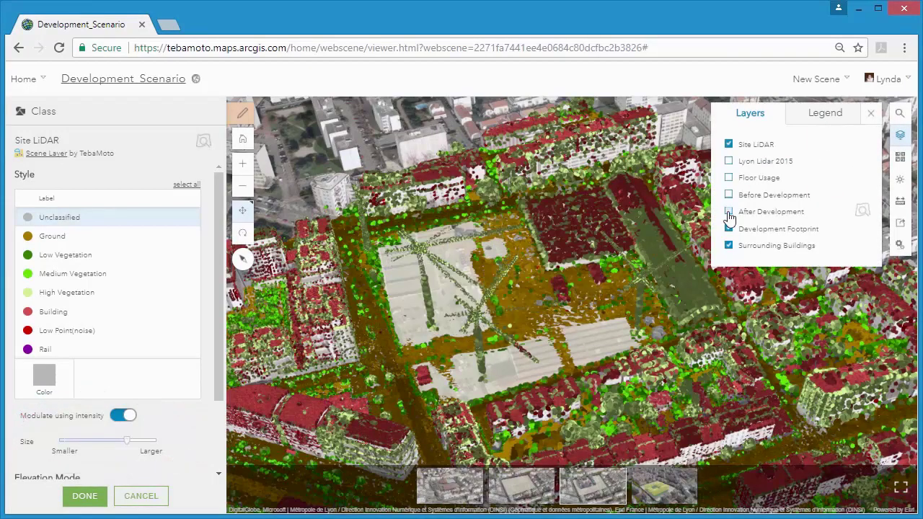
right_drag(505, 389, 647, 324)
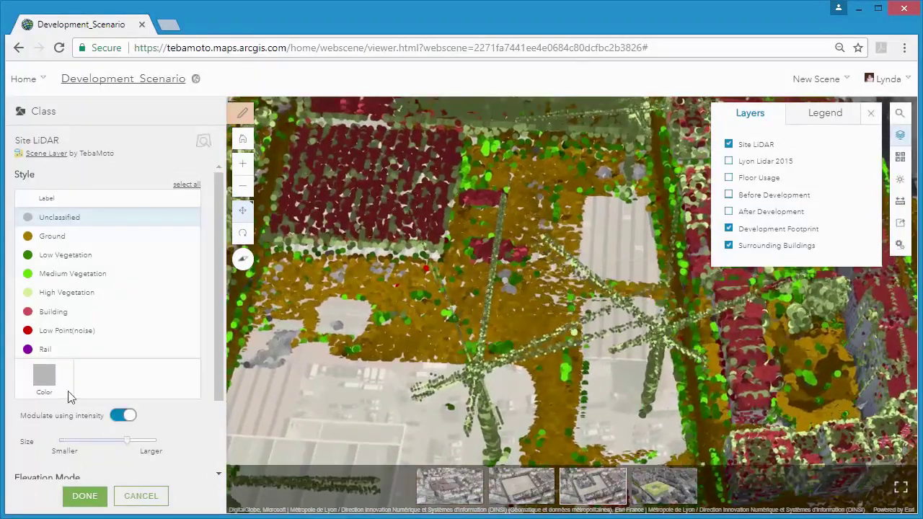
- Fine-tune the Site LiDAR point size, settling on slightly larger points
click(75, 442)
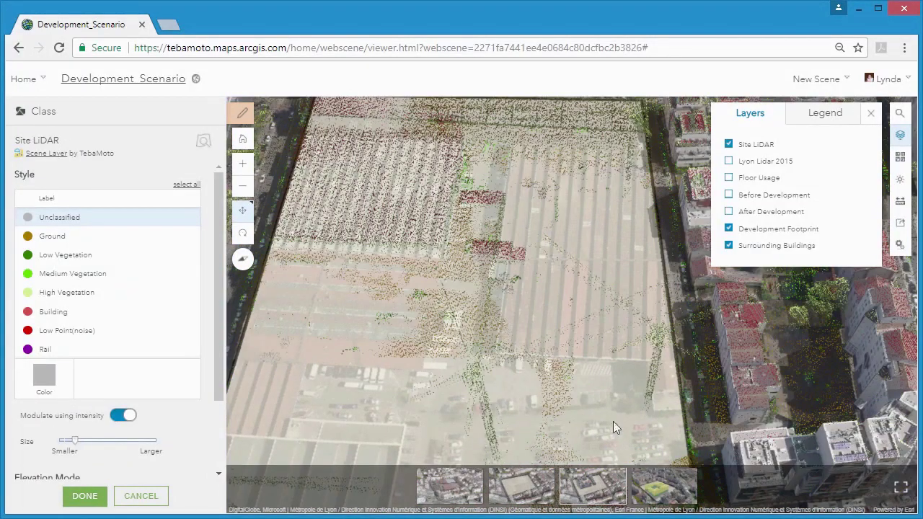
right_drag(613, 428, 836, 323)
click(872, 116)
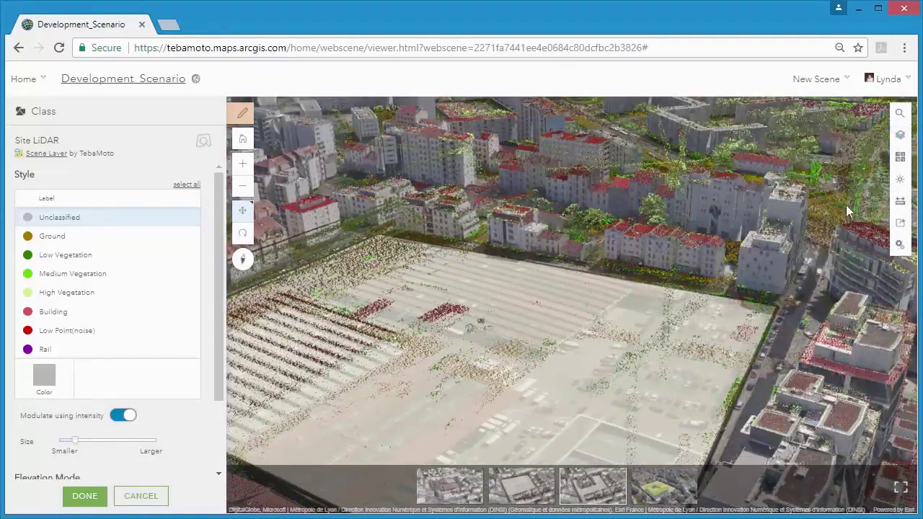
click(100, 441)
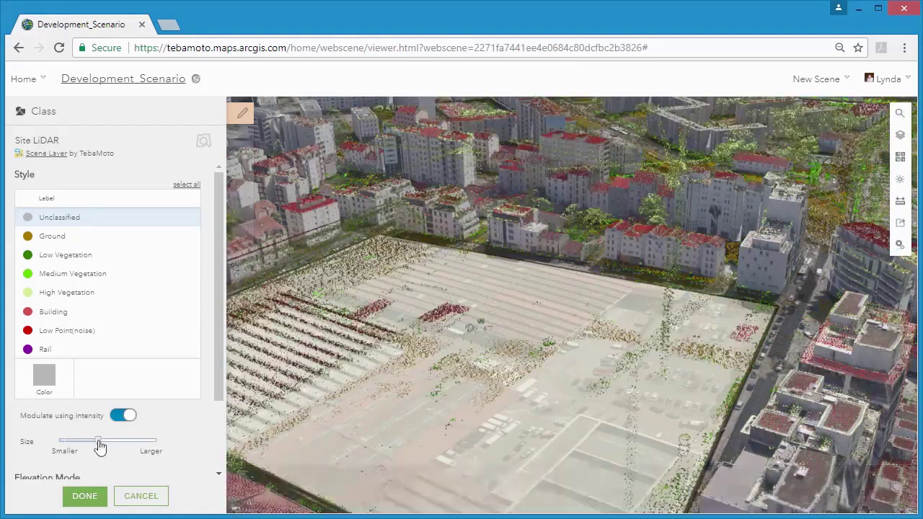
click(109, 441)
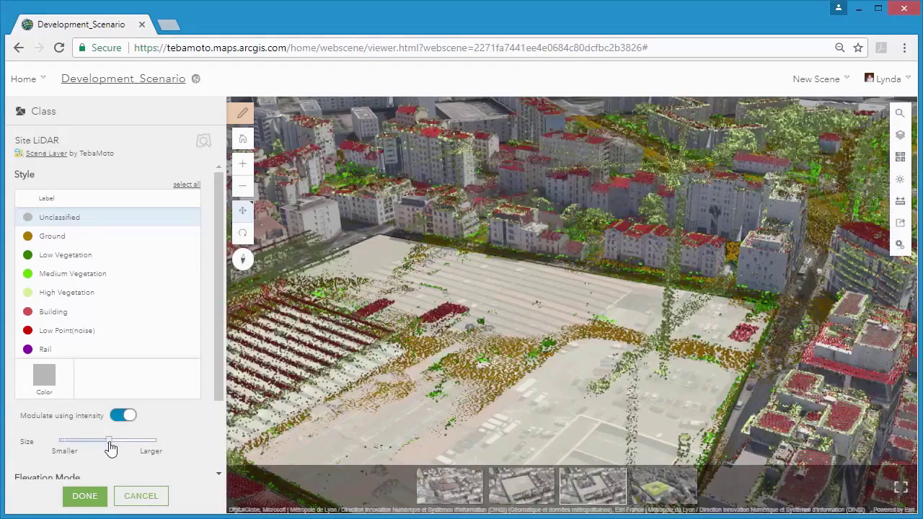
- Finish the Site LiDAR style and colour Lyon Lidar 2015 points by elevation
click(84, 497)
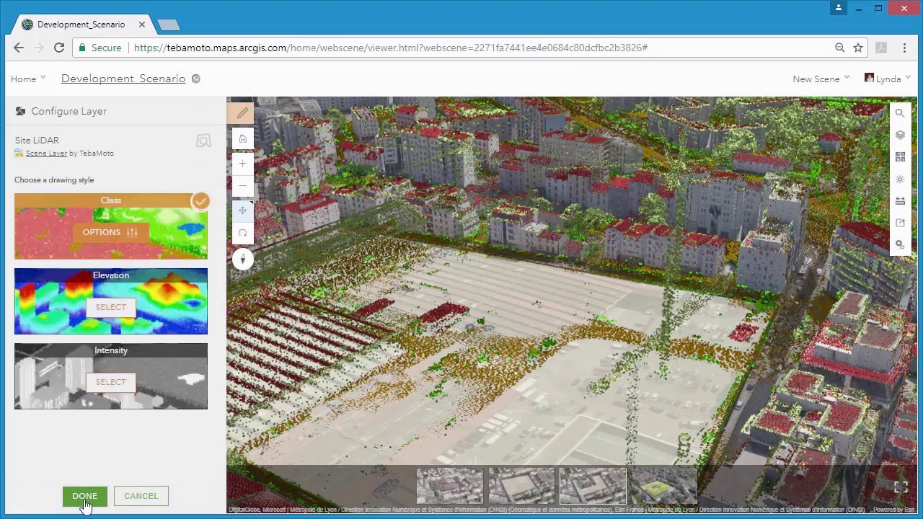
click(84, 496)
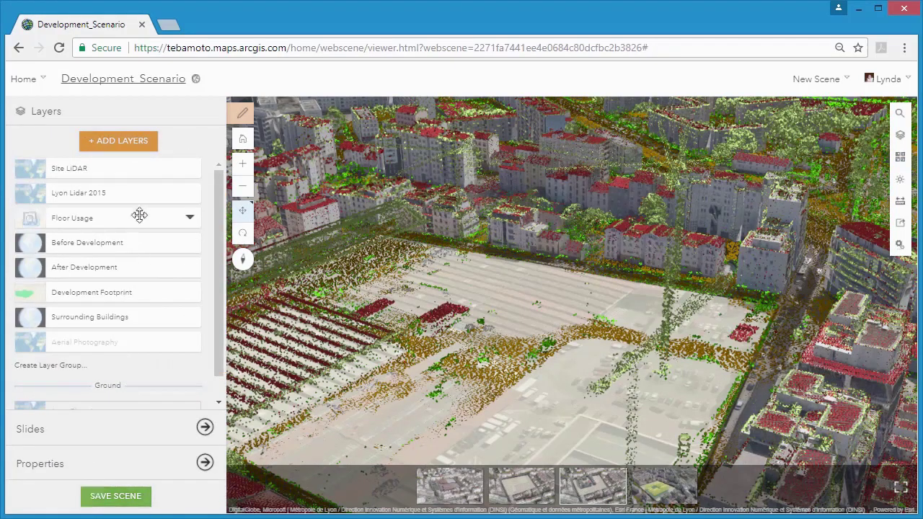
click(190, 196)
click(201, 213)
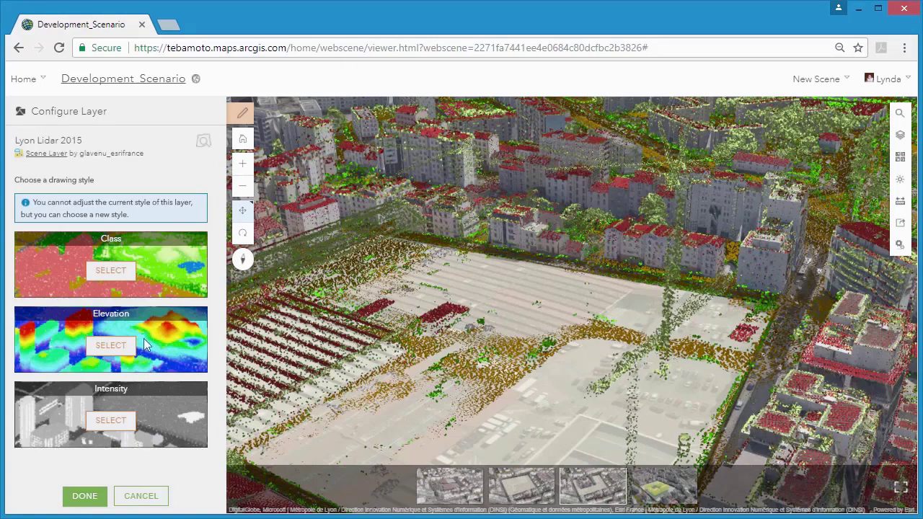
click(111, 347)
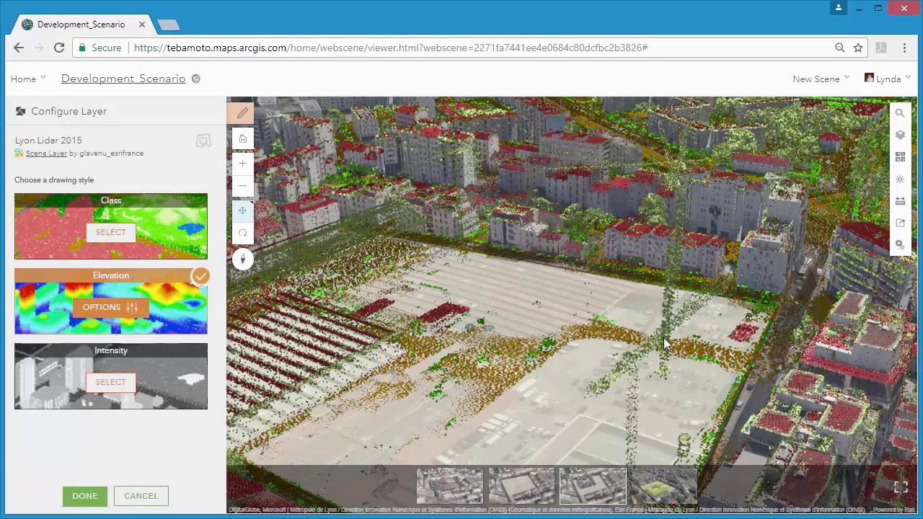
scroll(665, 344, down, 10)
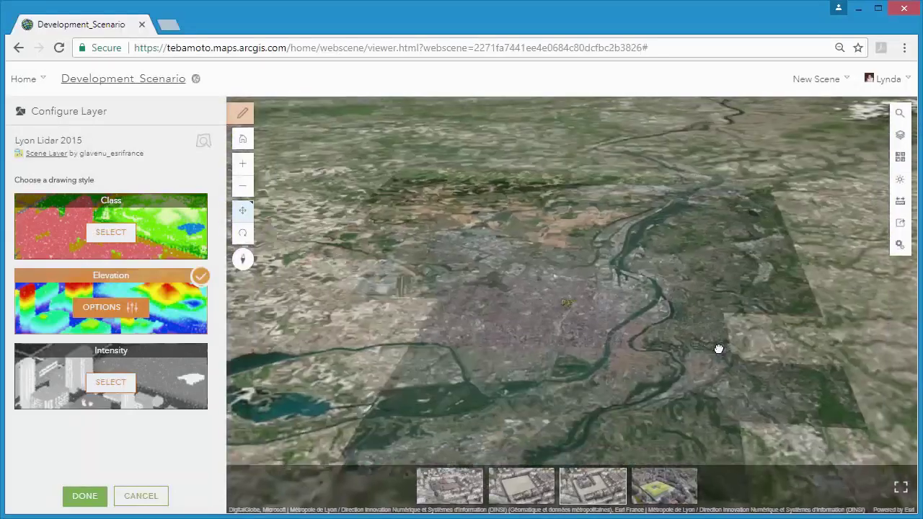
- Turn on Lyon Lidar 2015 and orbit and zoom toward its points along the river
click(900, 136)
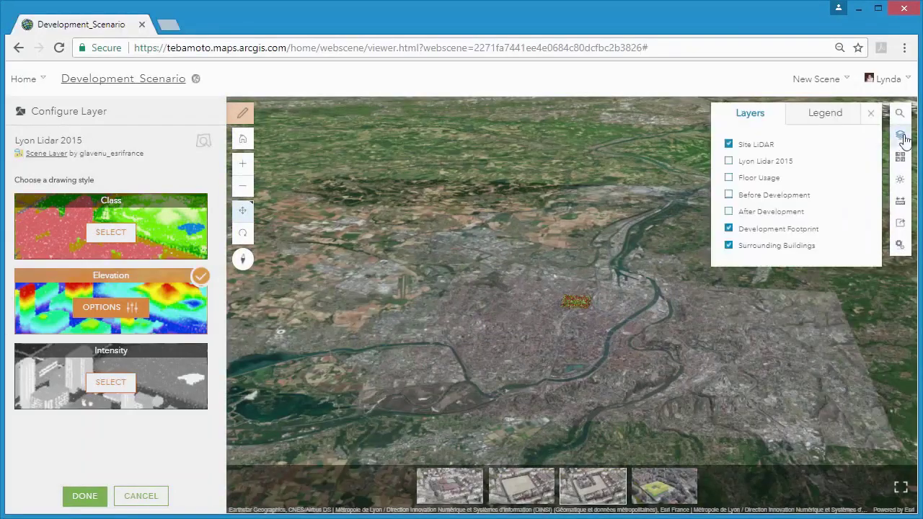
click(729, 162)
right_drag(766, 378, 490, 310)
scroll(489, 310, up, 5)
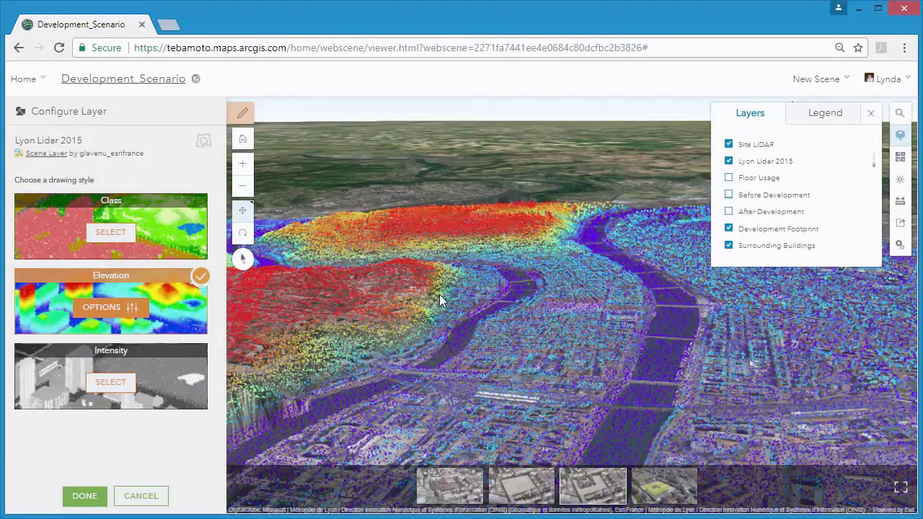
click(118, 308)
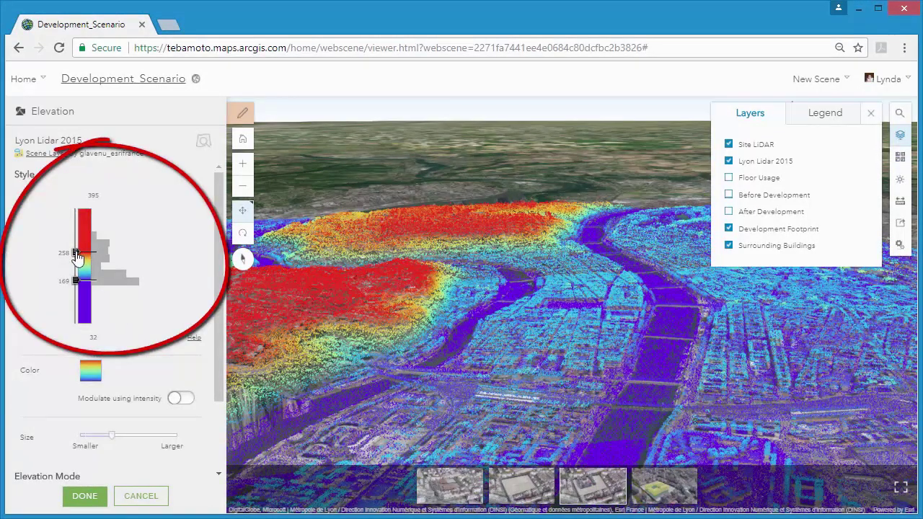
- Lower the upper elevation colour stop so the range runs from 169 to 190.06
drag(78, 256, 78, 273)
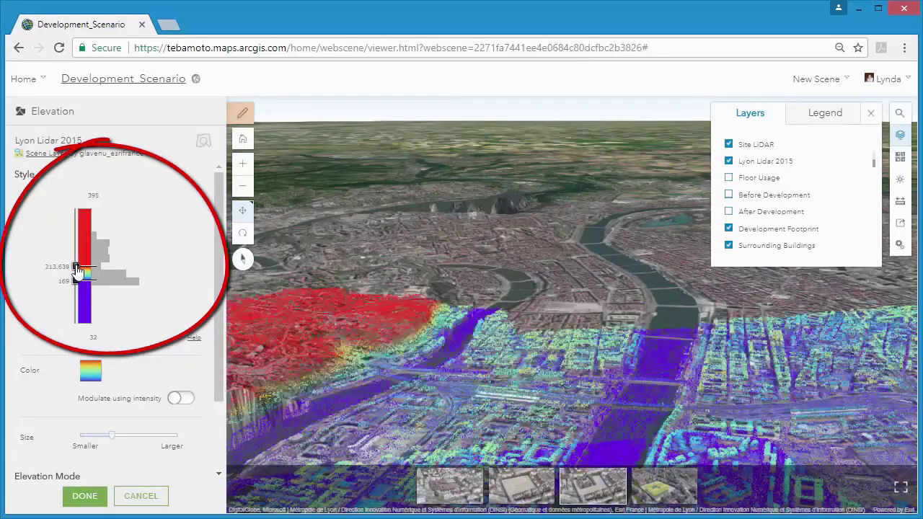
scroll(552, 371, up, 4)
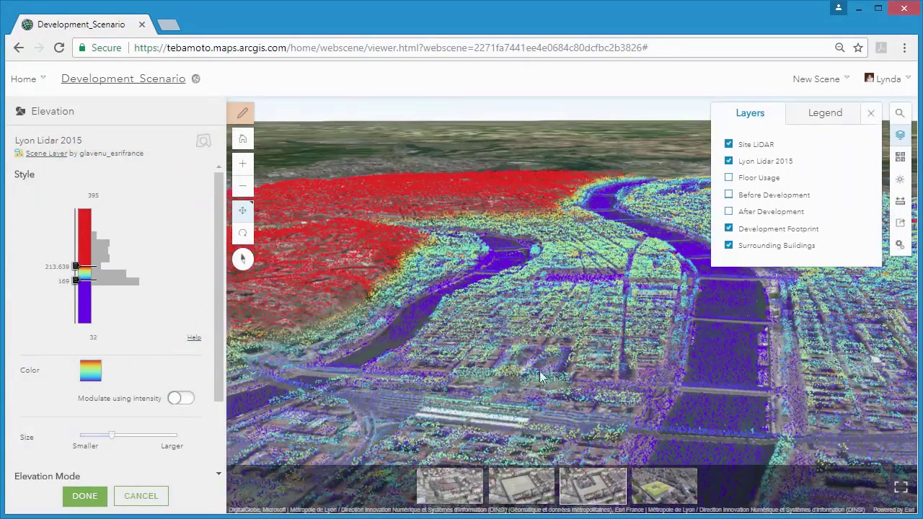
drag(530, 385, 436, 411)
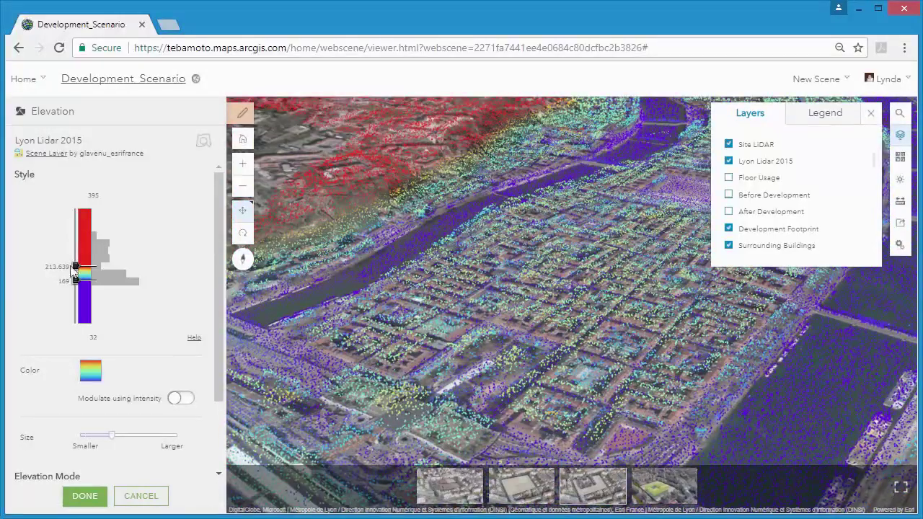
drag(76, 268, 78, 274)
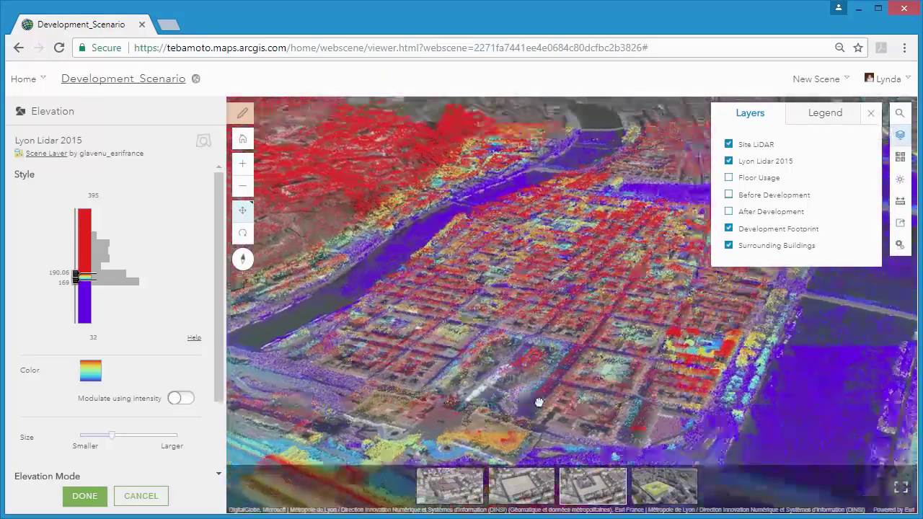
right_drag(539, 401, 461, 365)
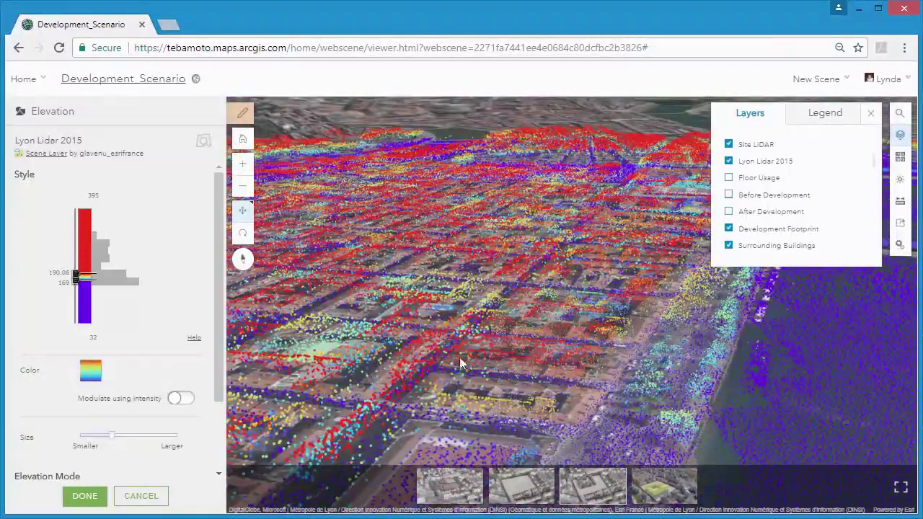
- Keep the current colour ramp and turn on Modulate using intensity for the elevation colours
click(97, 375)
click(244, 474)
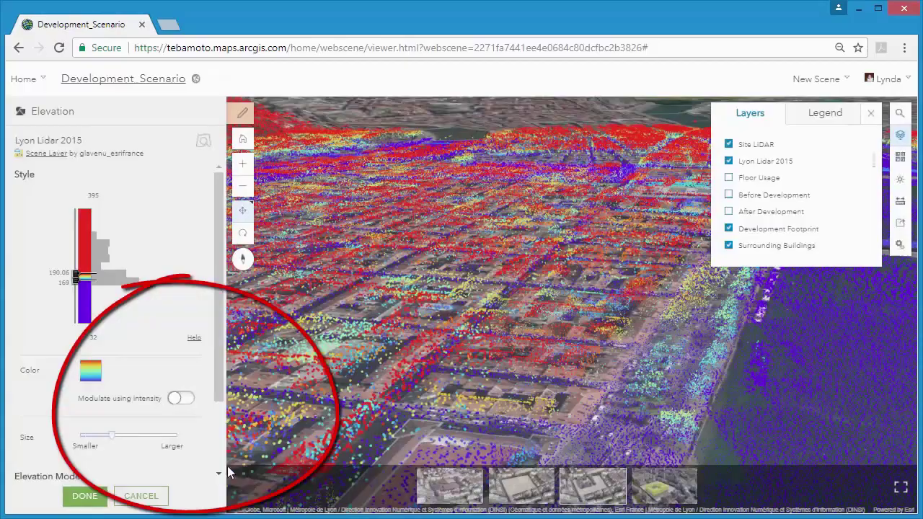
click(181, 399)
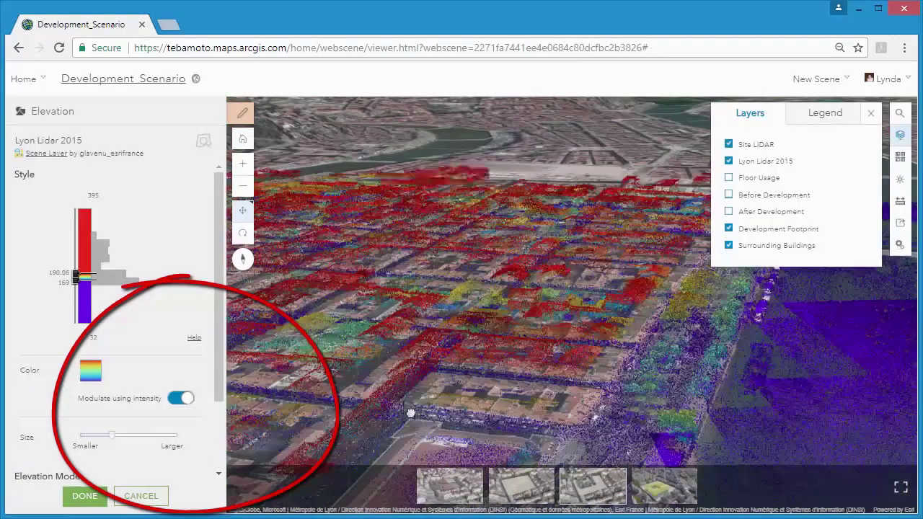
scroll(685, 427, up, 5)
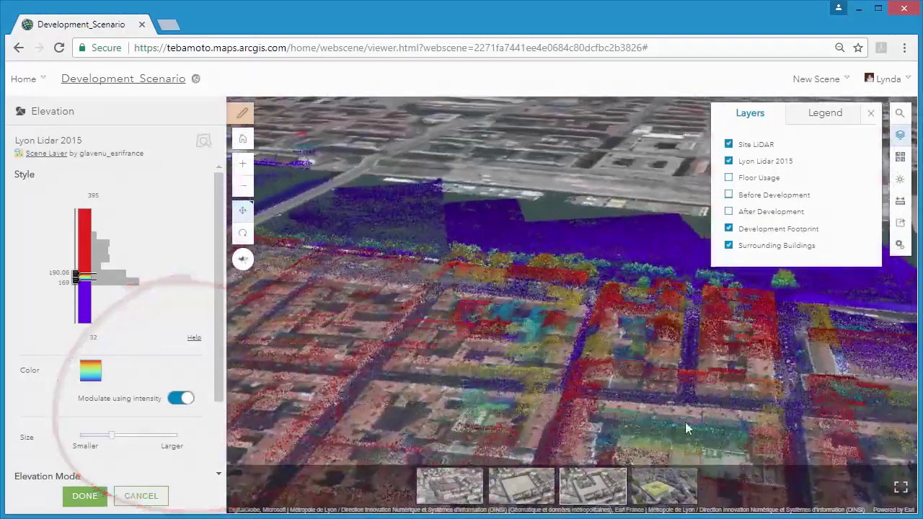
drag(685, 428, 772, 410)
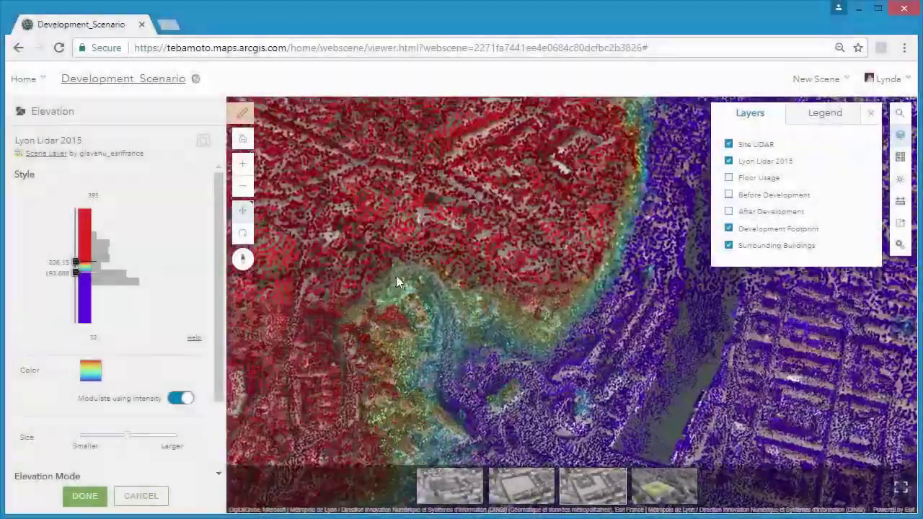
right_drag(395, 282, 334, 323)
scroll(470, 358, up, 5)
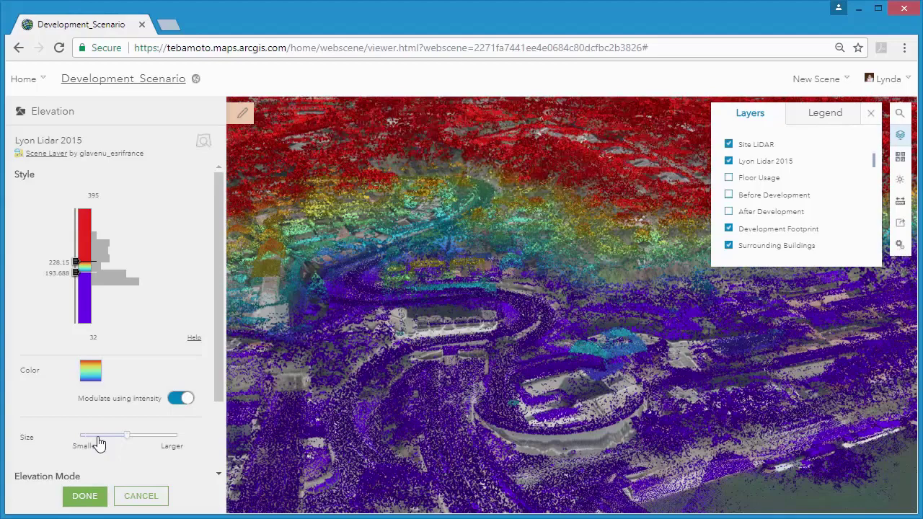
- Compare intensity shading off and on, then widen the colour range to 153.78–224.5
click(176, 400)
click(194, 401)
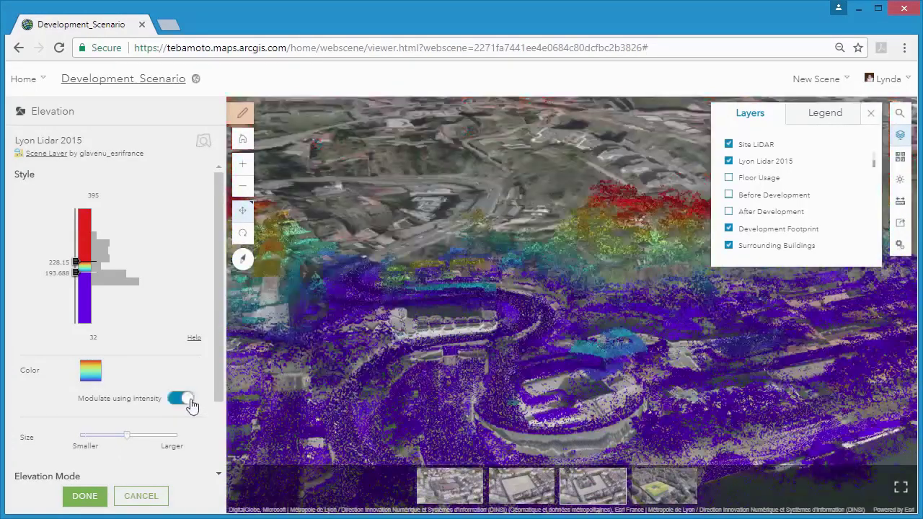
mouse_move(77, 273)
mouse_down()
mouse_move(79, 286)
mouse_move(78, 263)
mouse_up()
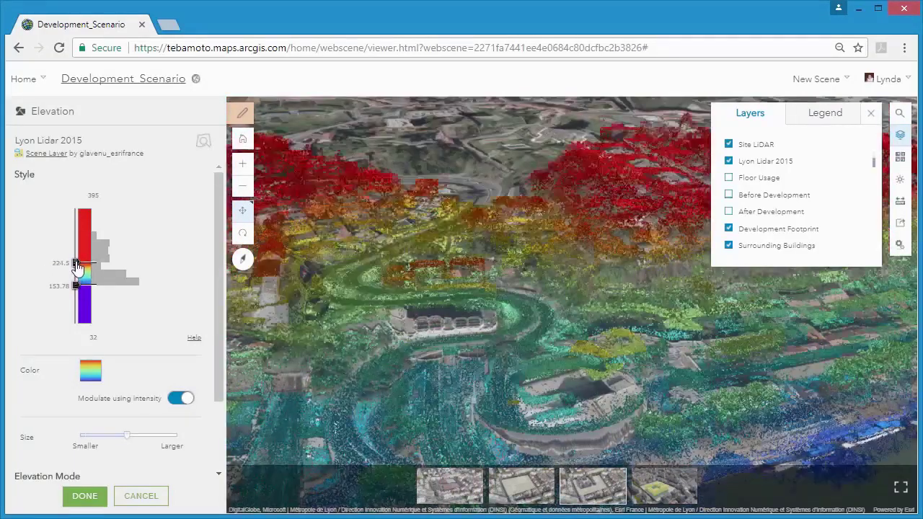
- Finish the Lyon Lidar 2015 elevation styling and view the Before Development slide
click(84, 496)
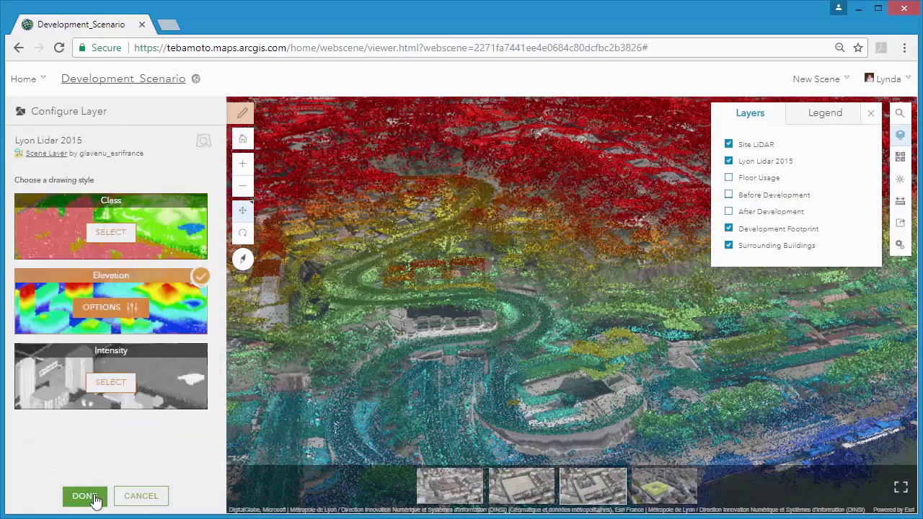
click(96, 498)
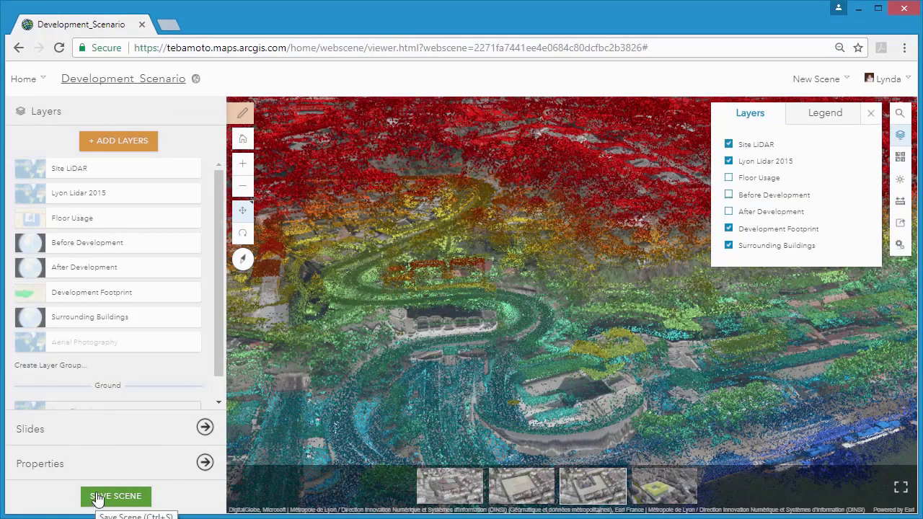
click(447, 487)
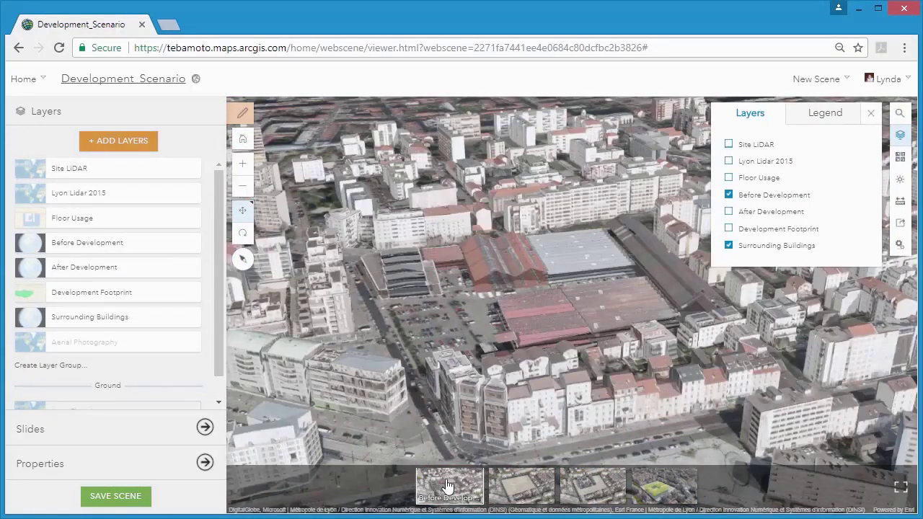
- On the Development Area Footprint slide, turn on Site LiDAR and show the slides list
click(519, 489)
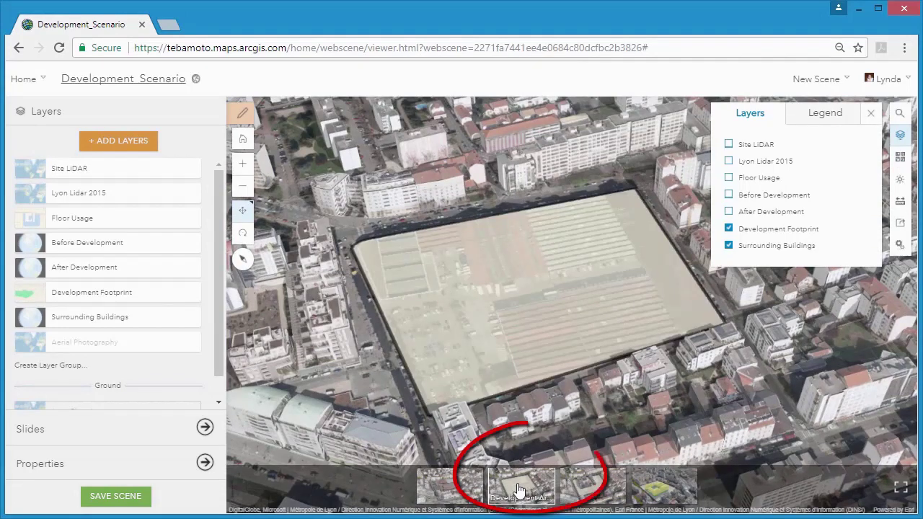
click(728, 144)
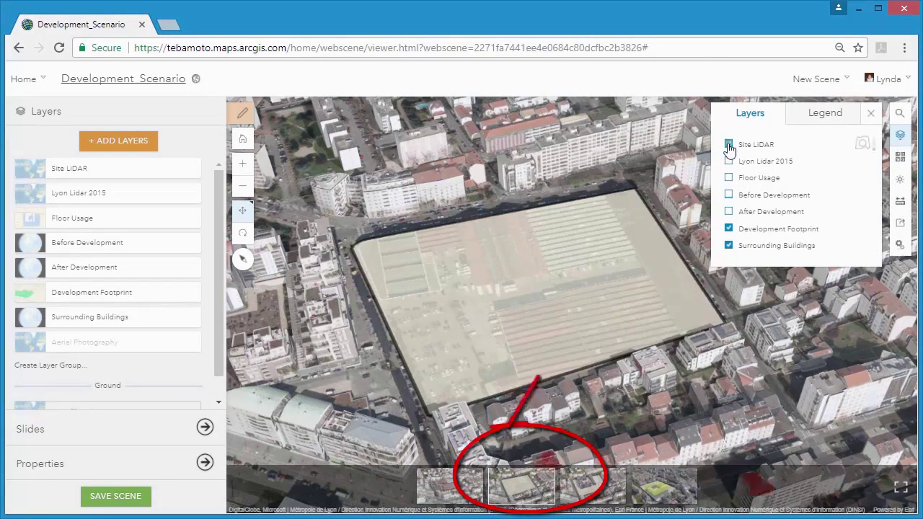
click(204, 427)
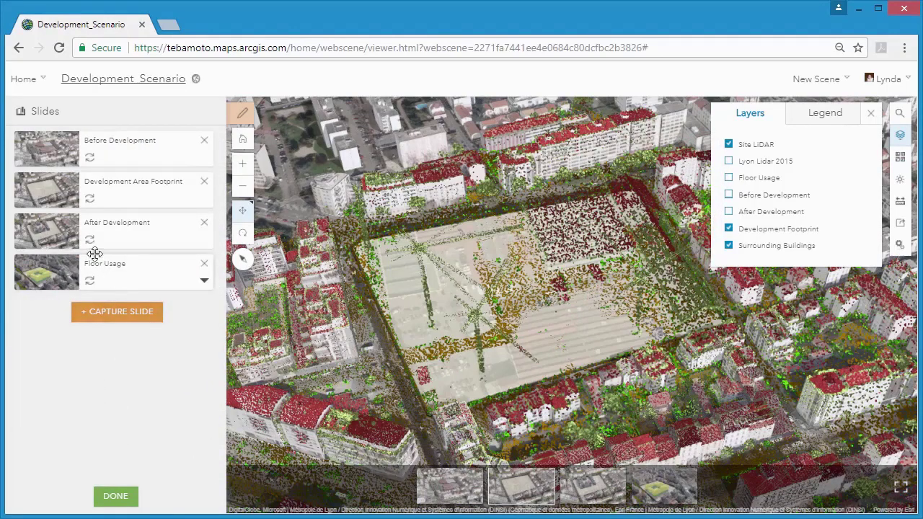
- Update the Development Area Footprint slide with the LiDAR, then save the scene with '_with_LIDAR' appended to the title
click(95, 202)
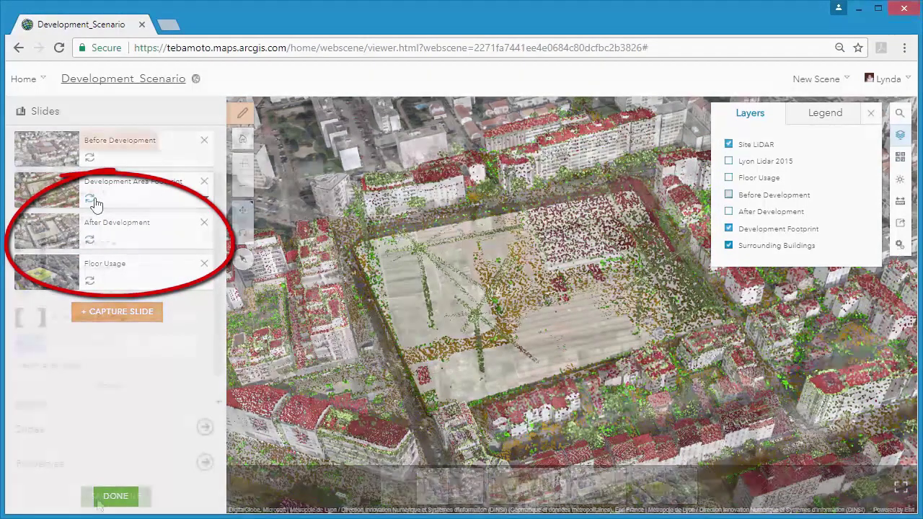
click(127, 496)
text(_with_LIDAR)
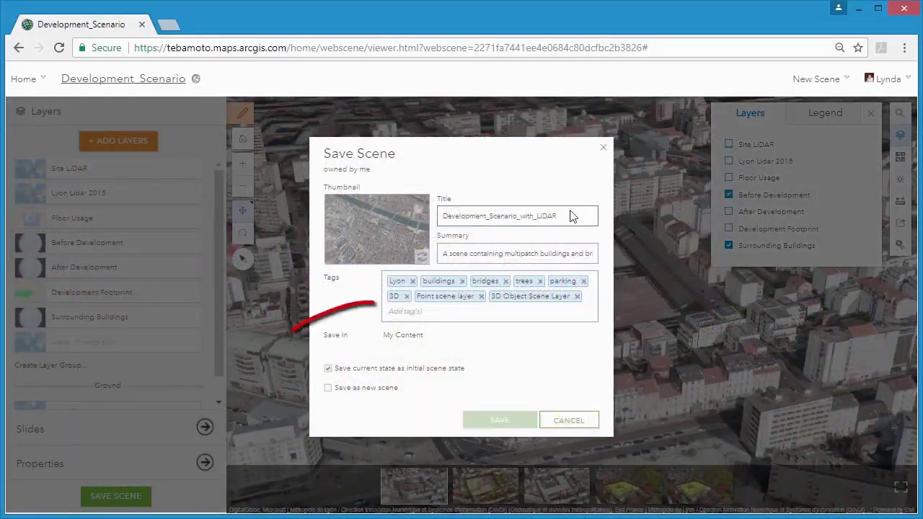